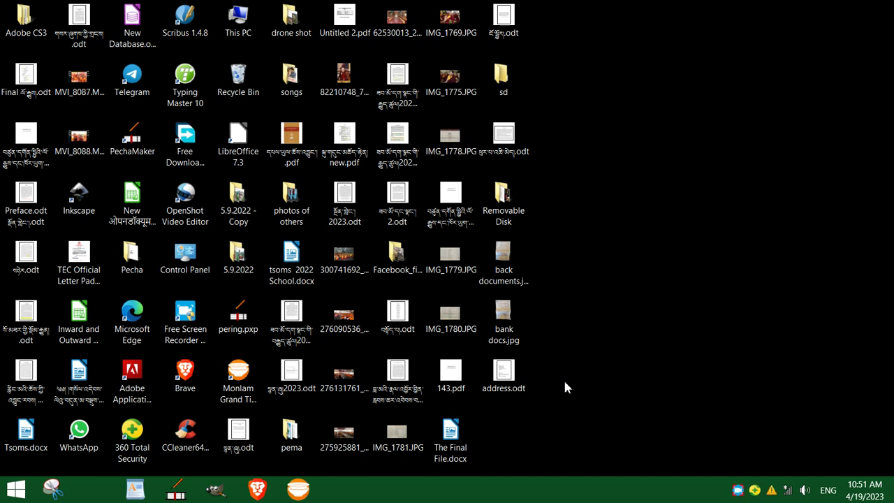
- Launch LibreOffice 7.3 and create a new blank Writer document, Untitled 1
double_click(245, 143)
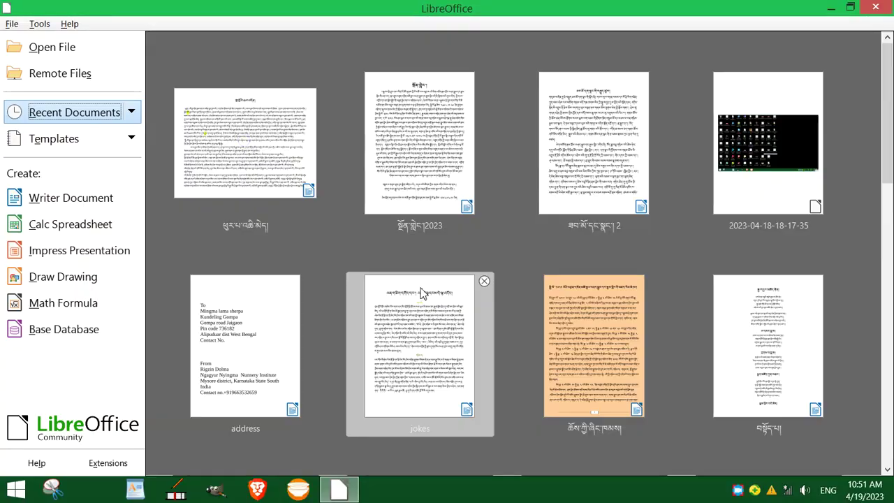
left_click(71, 199)
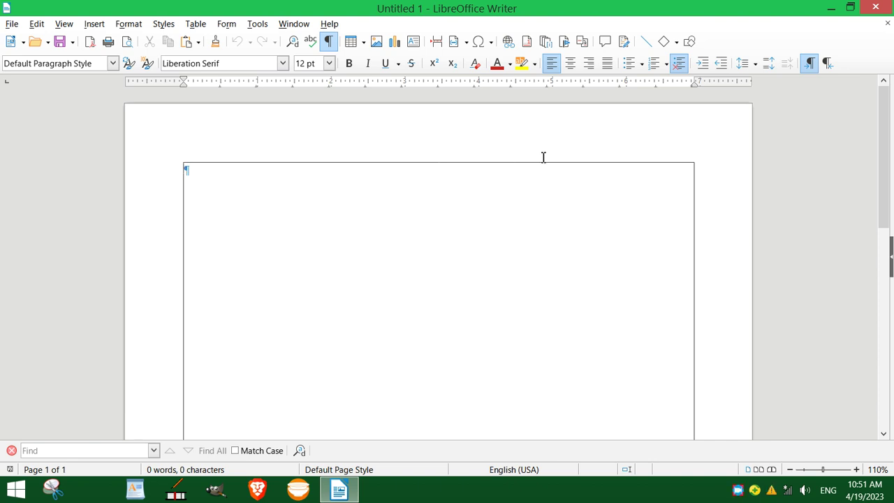
scroll(261, 251, "down", 5)
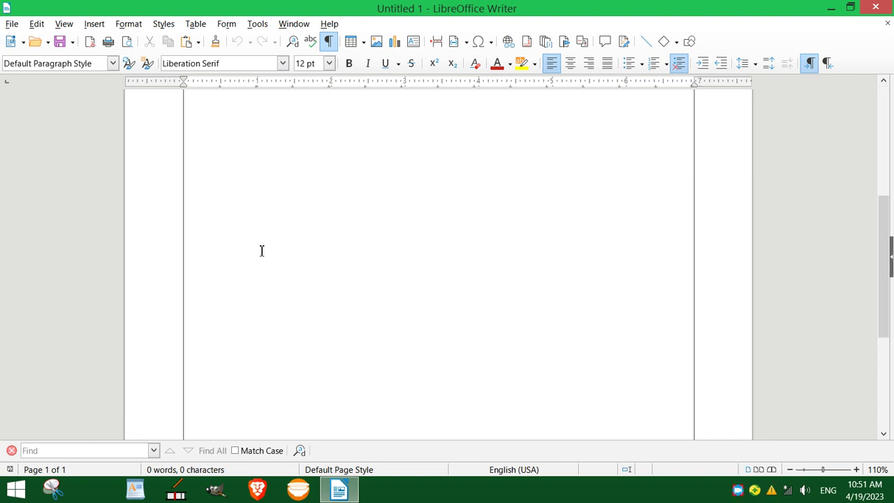
scroll(261, 251, "down", 5)
scroll(261, 250, "up", 10)
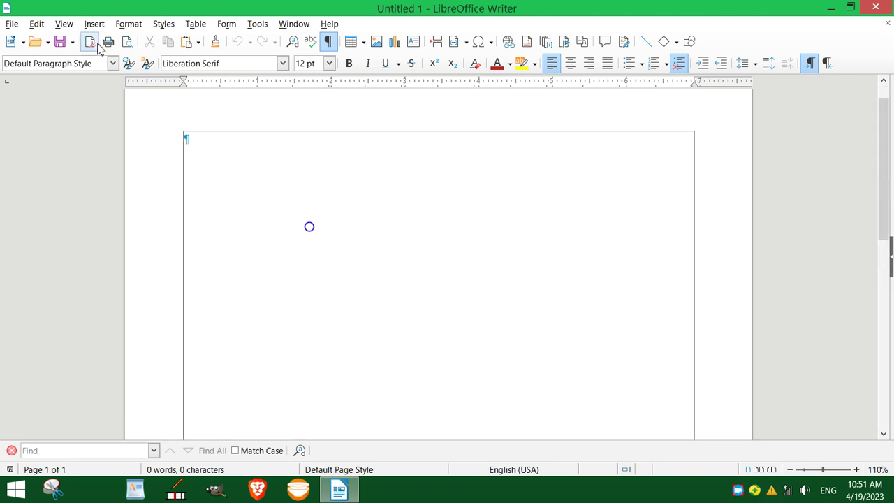
left_click(64, 24)
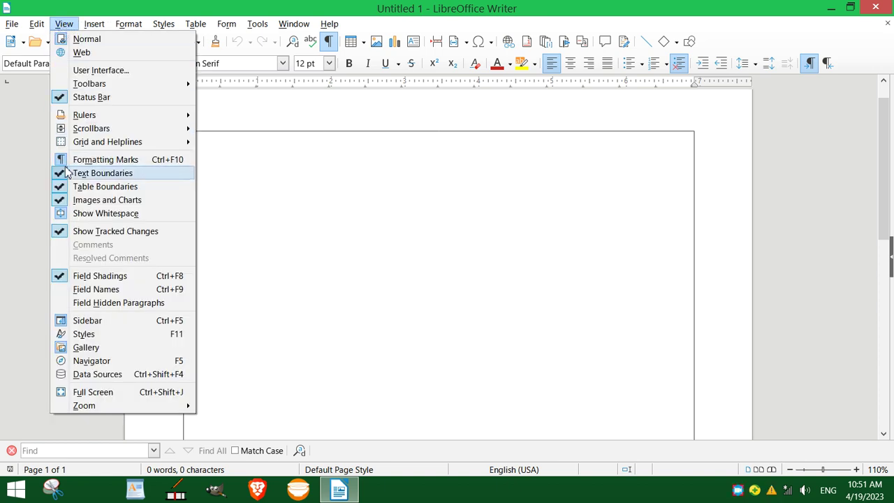
left_click(108, 174)
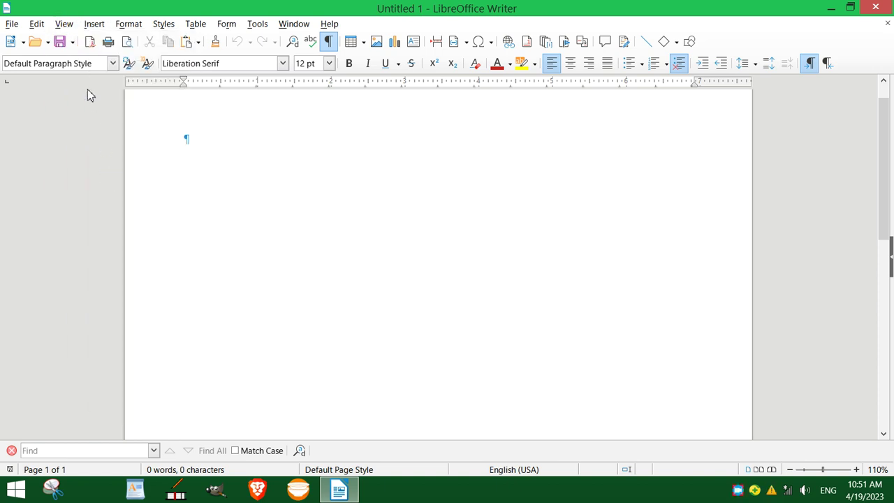
left_click(64, 25)
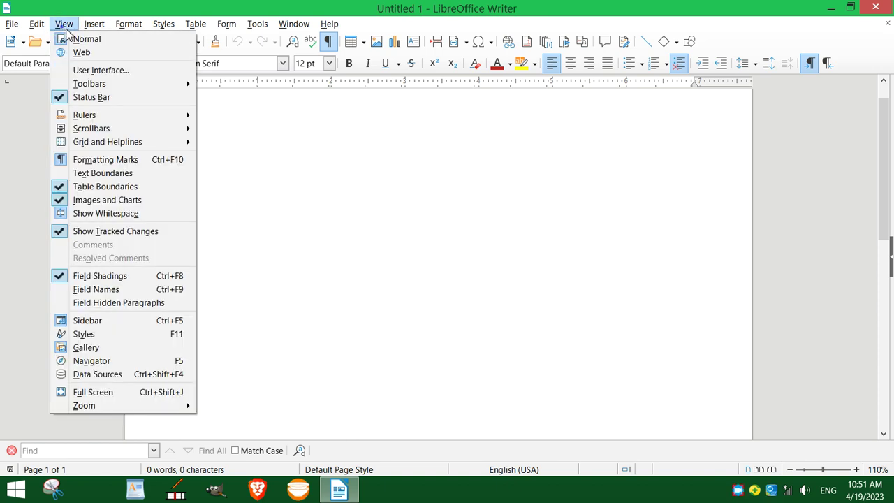
left_click(81, 173)
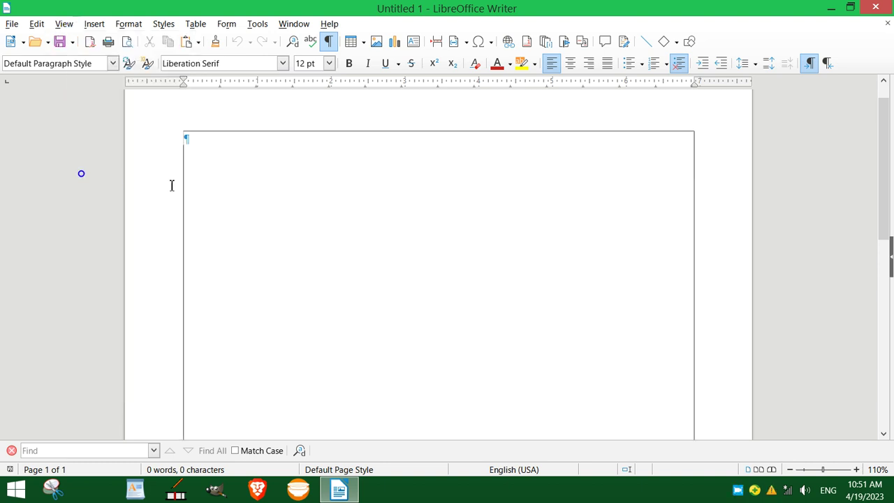
left_click(127, 41)
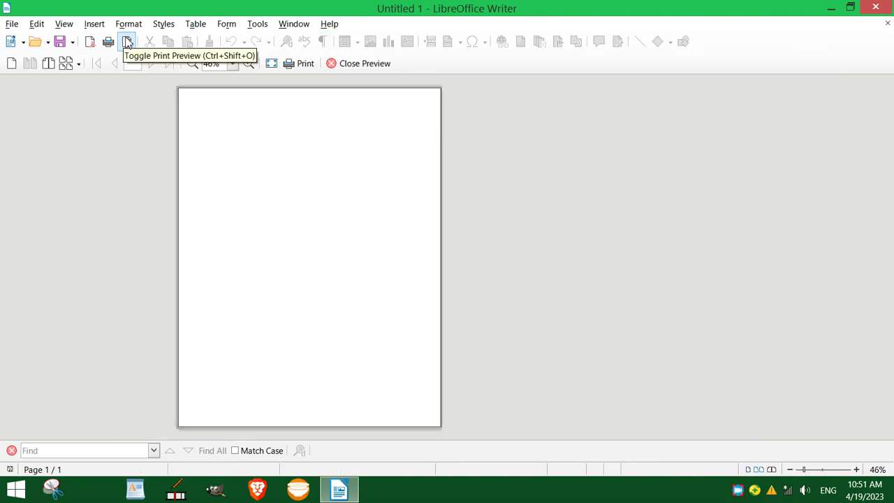
left_click(126, 41)
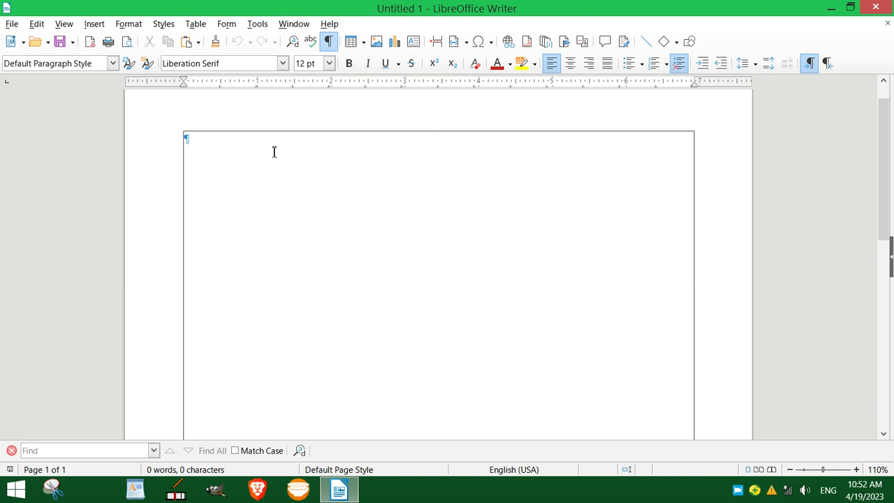
right_click(320, 155)
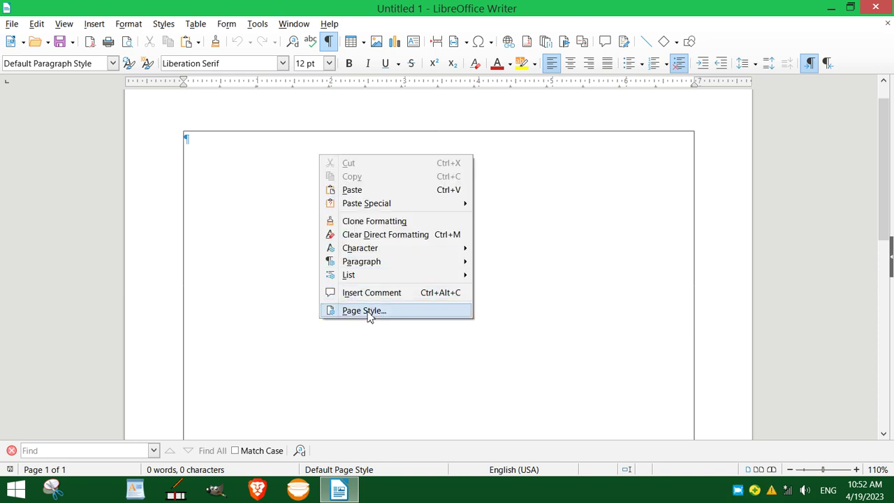
- Open the page's Page Style settings at the Borders tab
left_click(368, 311)
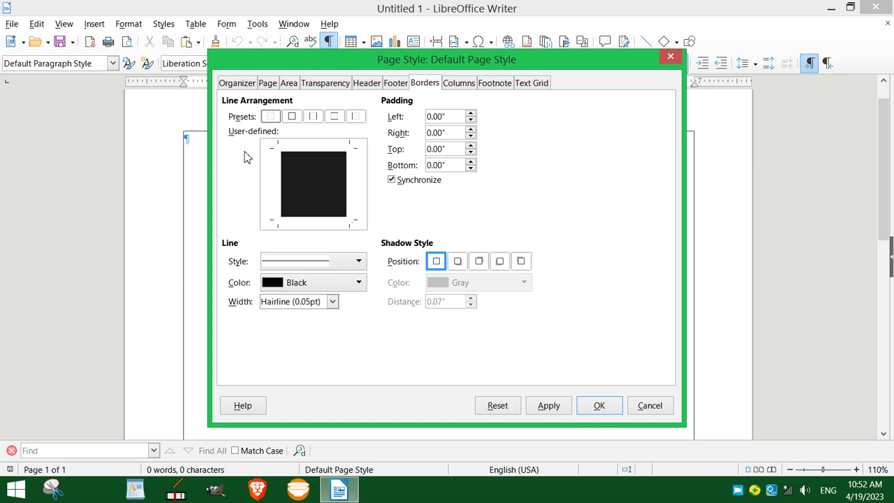
- Clear the page borders, then apply a border to all four sides
left_click(271, 117)
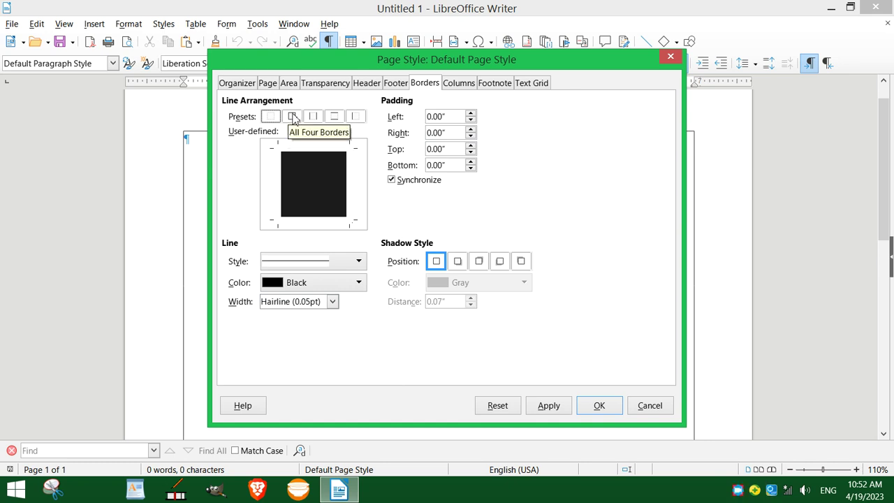
left_click(293, 118)
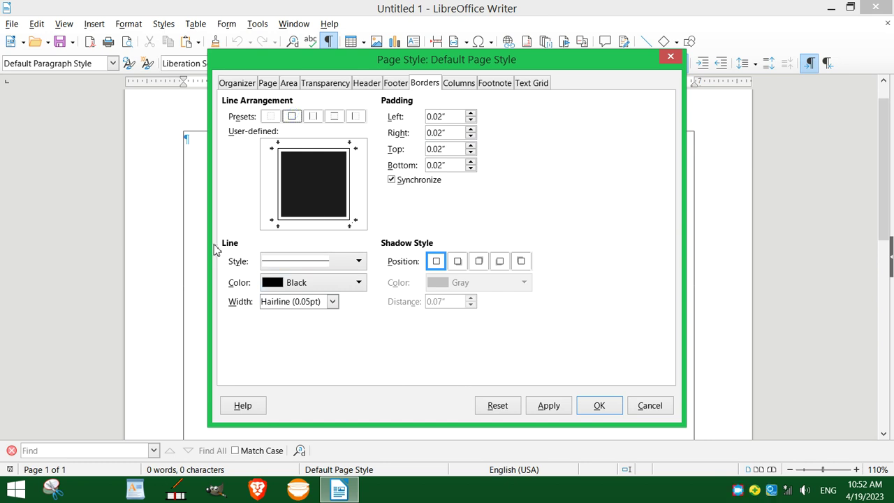
left_click(549, 407)
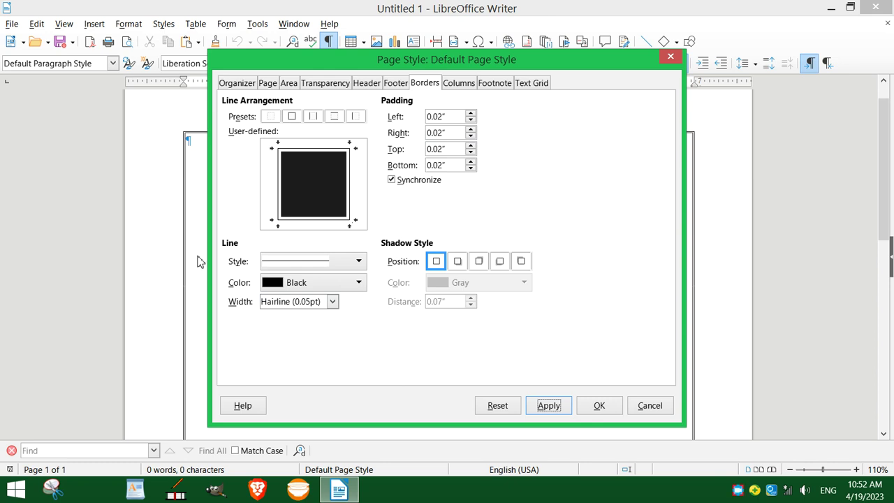
left_click(358, 283)
- Make the page border dark red with a thick-thin double line style, applying both
left_click(267, 236)
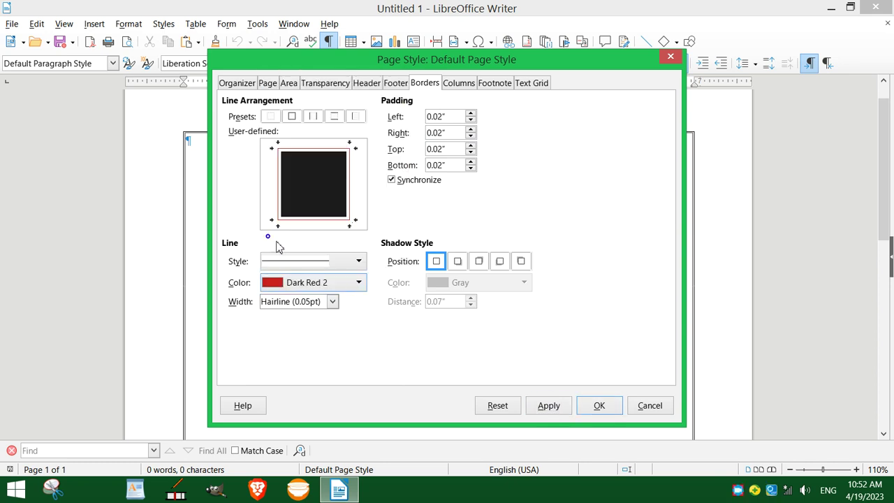
left_click(549, 406)
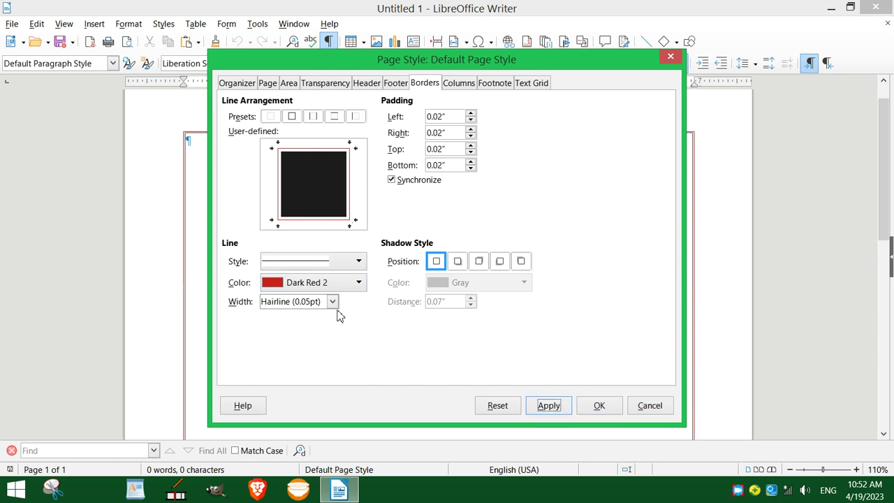
left_click(358, 262)
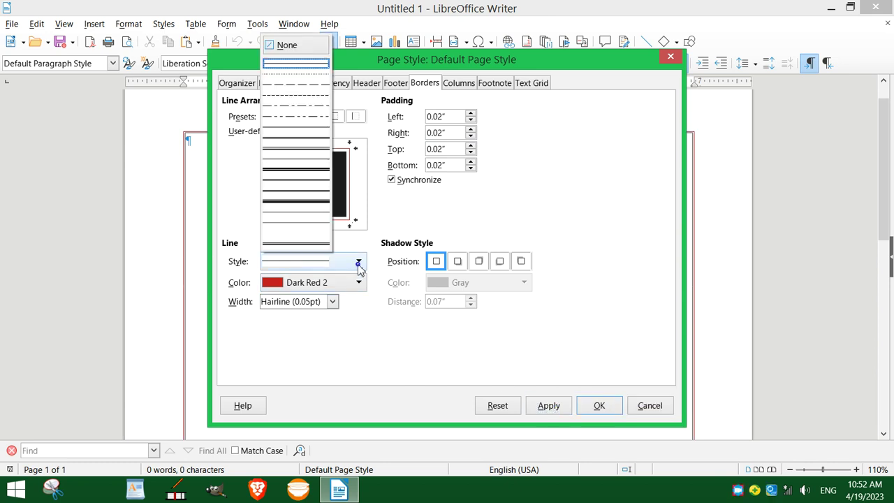
left_click(290, 177)
left_click(548, 406)
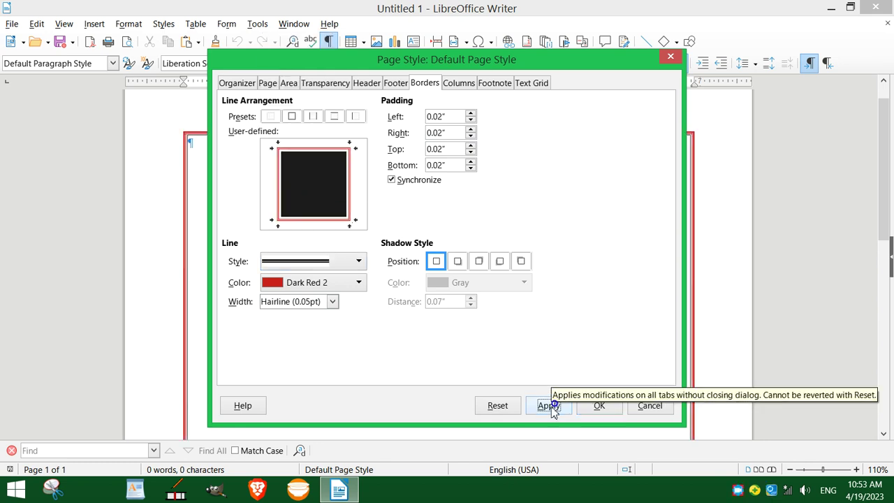
- Try Very thin, then apply a Thin border width
left_click(332, 301)
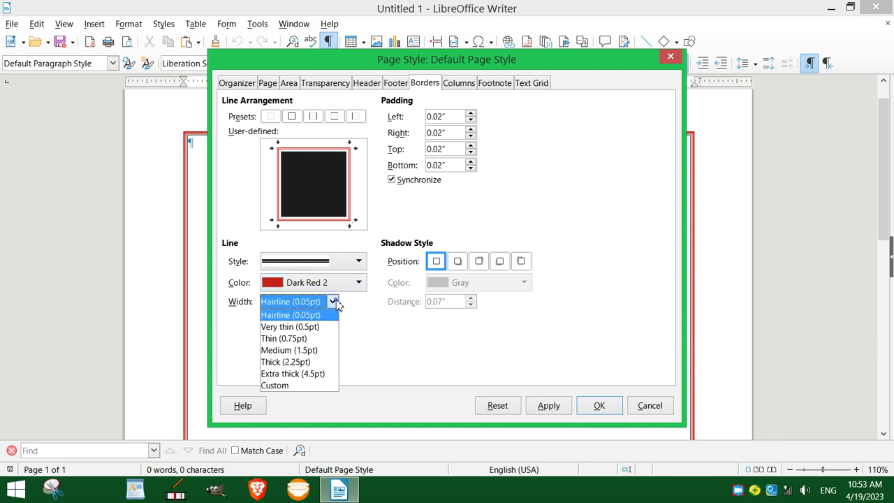
left_click(308, 327)
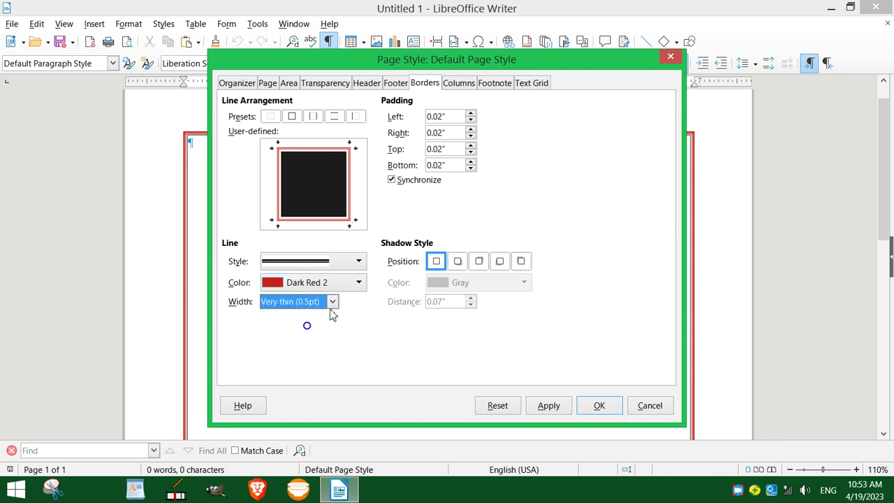
left_click(332, 303)
left_click(315, 340)
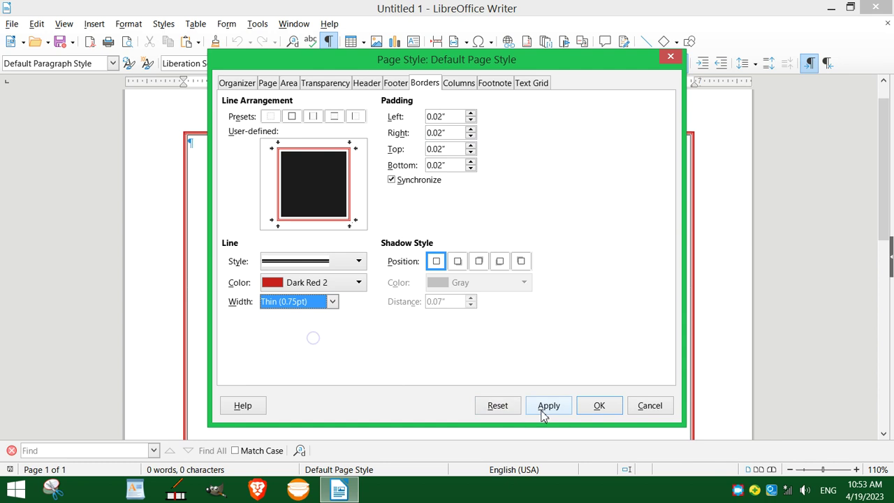
left_click(542, 414)
- Apply a Thick, then an Extra thick border width
left_click(333, 302)
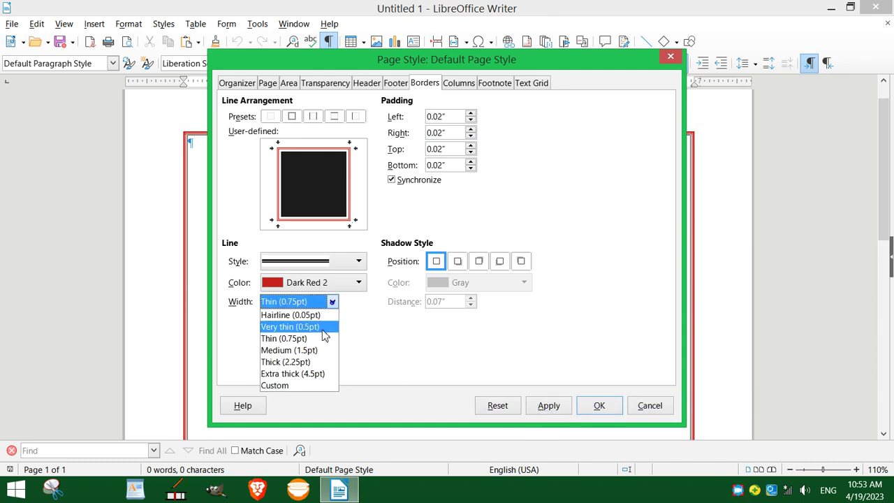
left_click(298, 369)
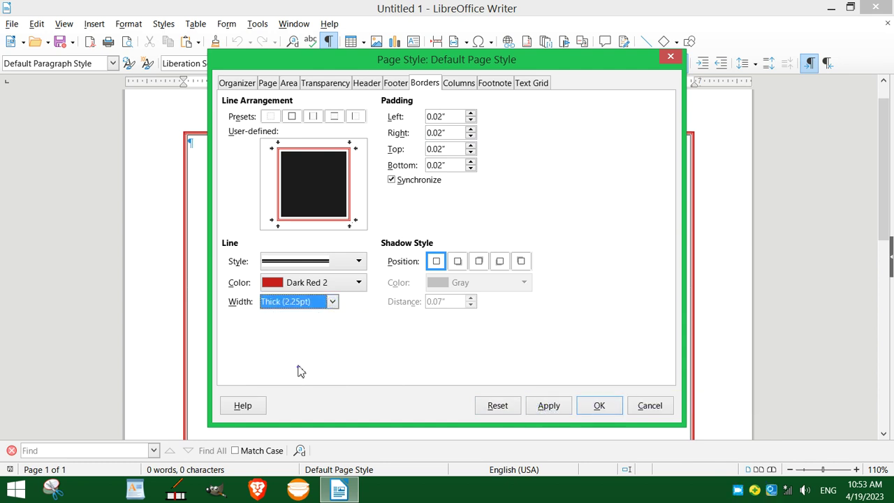
left_click(543, 409)
left_click(334, 301)
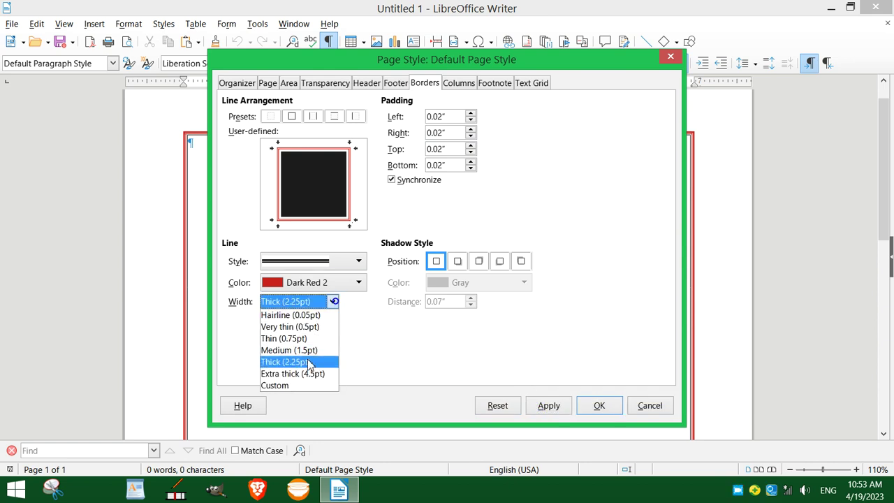
left_click(306, 374)
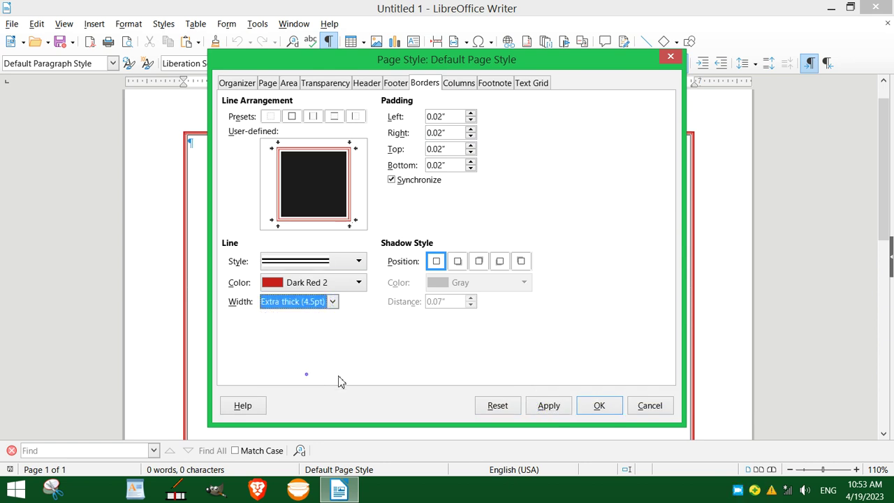
left_click(543, 409)
- Set the border width to Hairline (0.05pt)
left_click(356, 285)
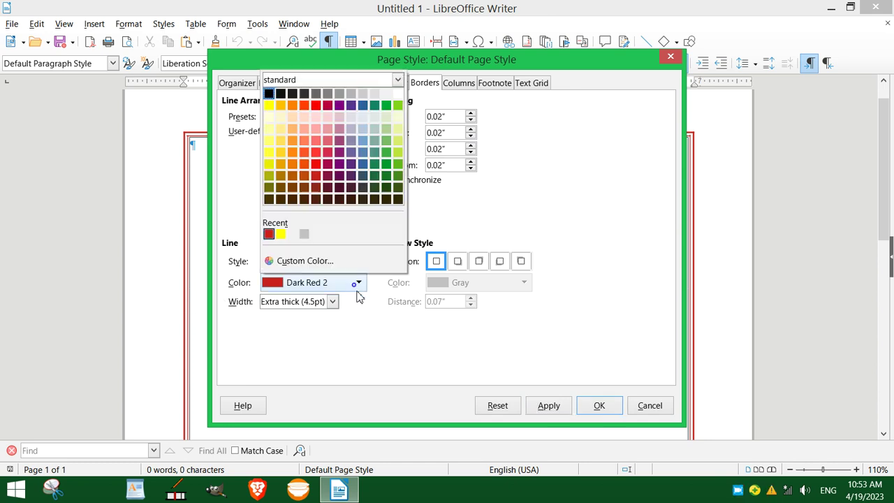
left_click(334, 302)
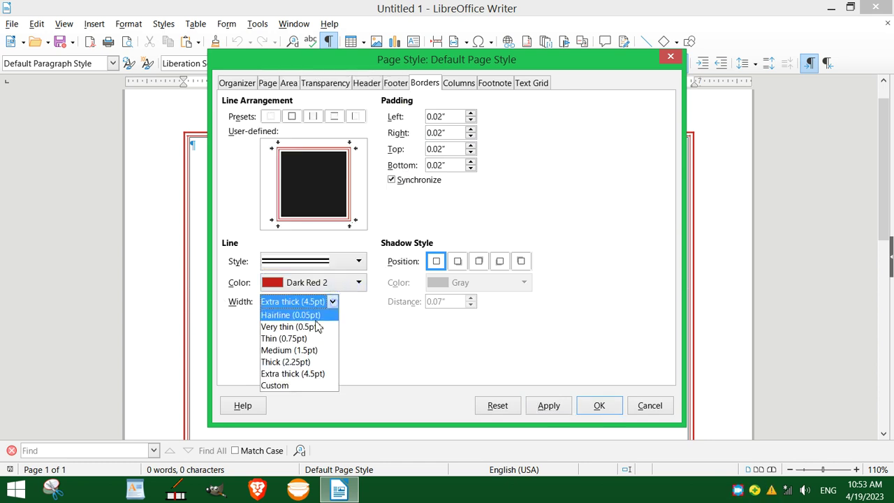
left_click(312, 315)
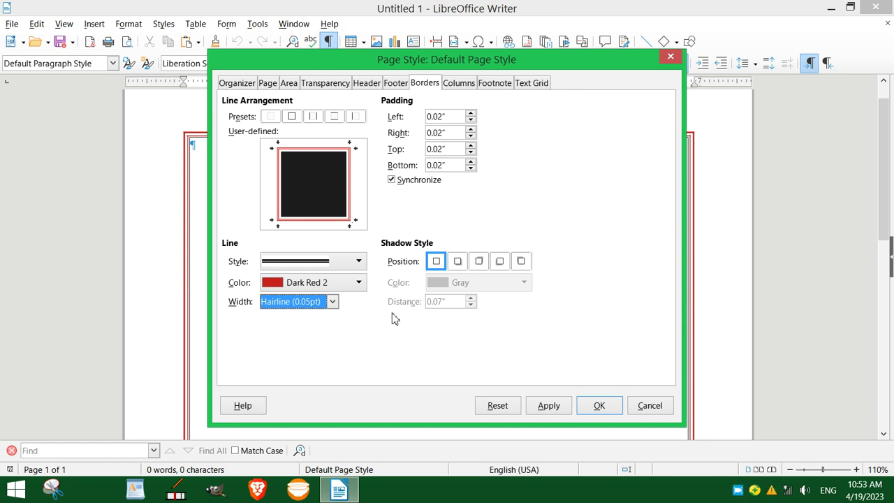
left_click(357, 262)
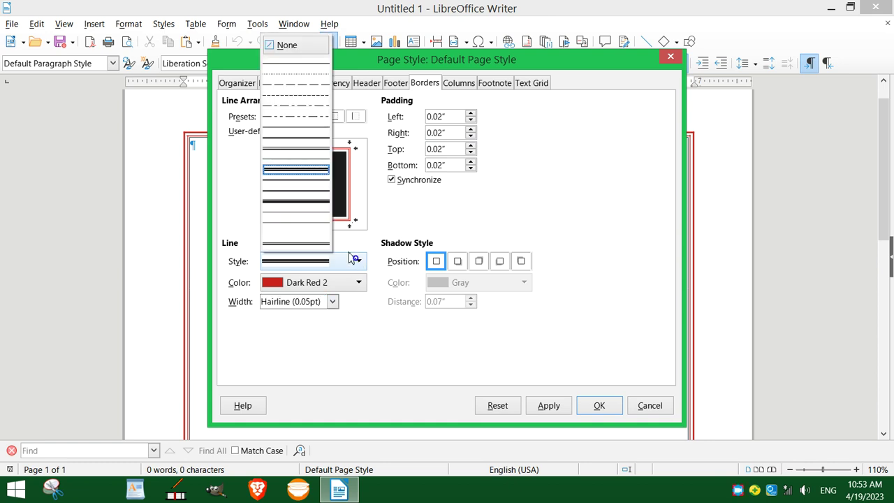
- Apply a thin single solid line style, then reset the border to all four sides
left_click(282, 65)
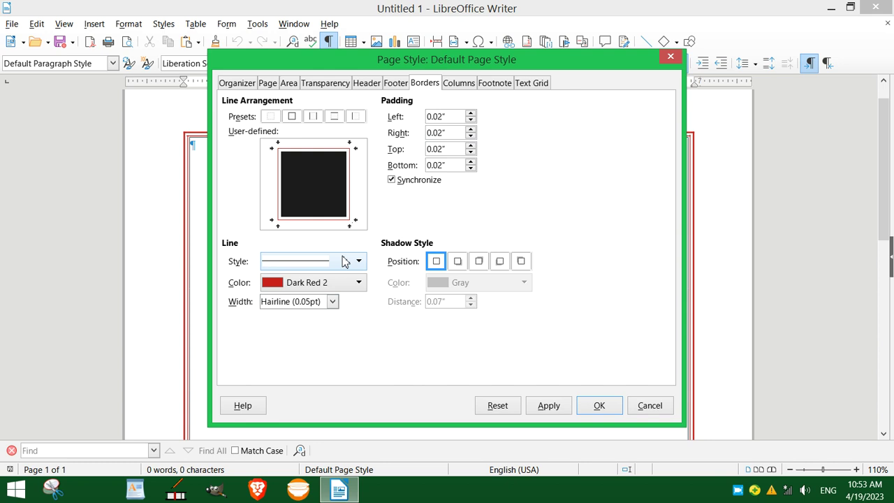
left_click(547, 405)
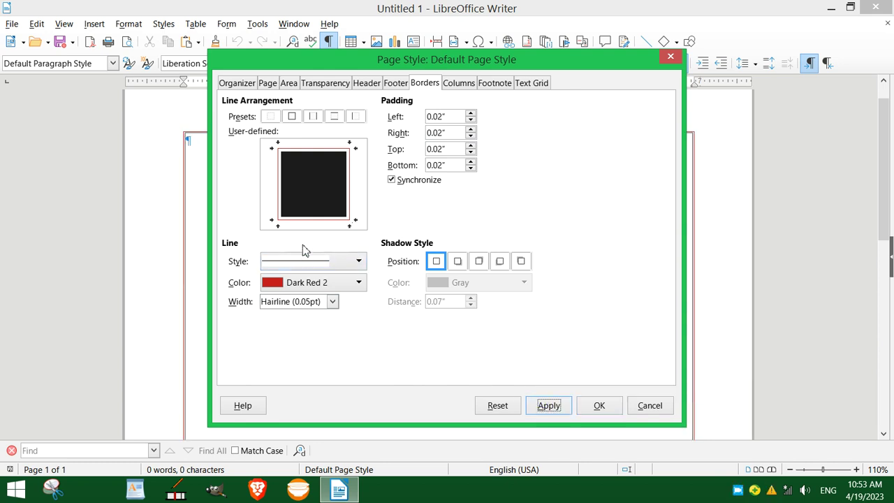
left_click(271, 117)
left_click(292, 119)
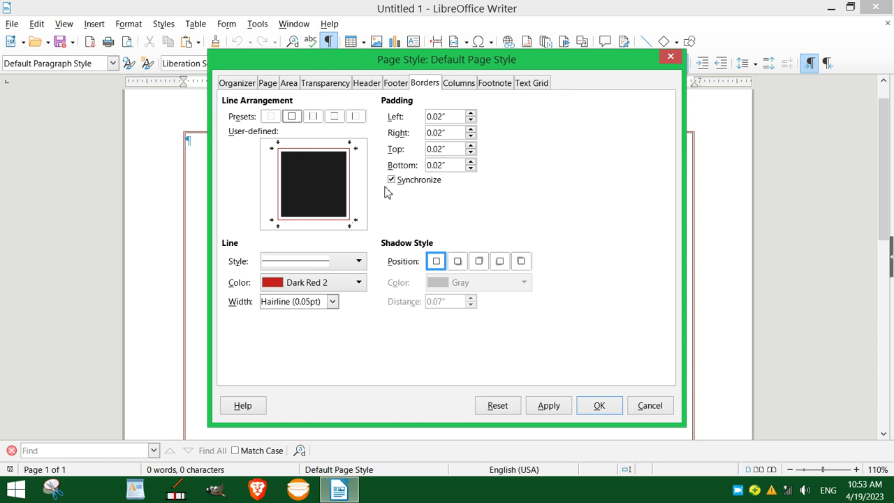
- Try synchronized border padding of 0.10" and then 0.12", applying each
left_click(473, 114)
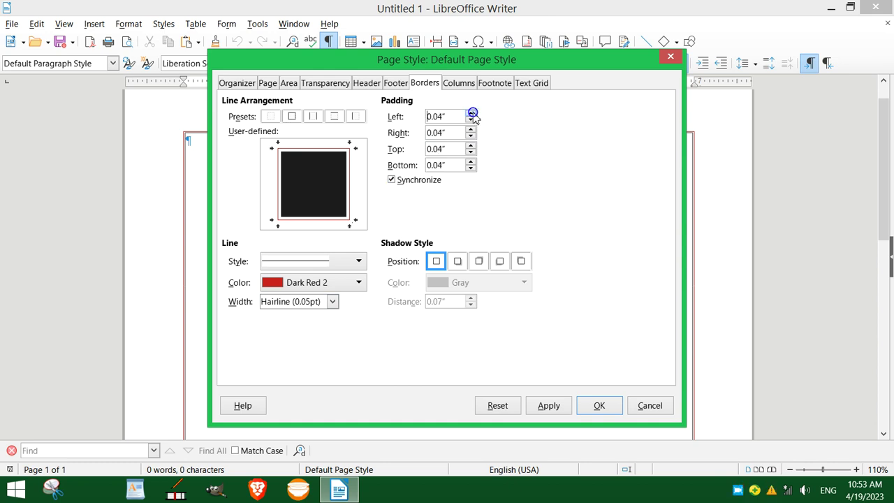
left_click(472, 114)
left_click(544, 407)
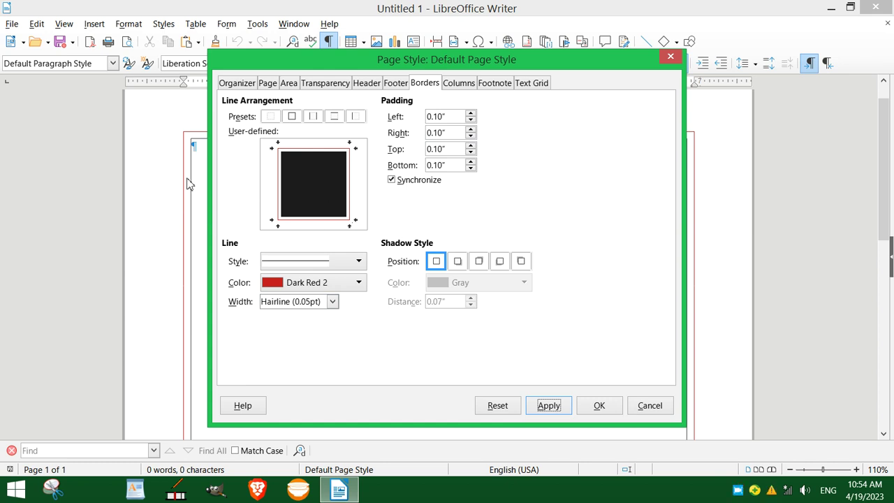
left_click(471, 146)
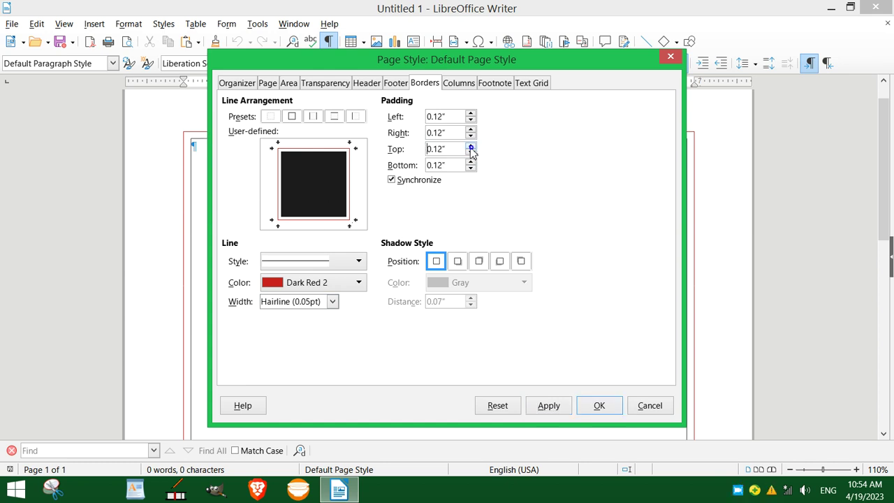
left_click(554, 406)
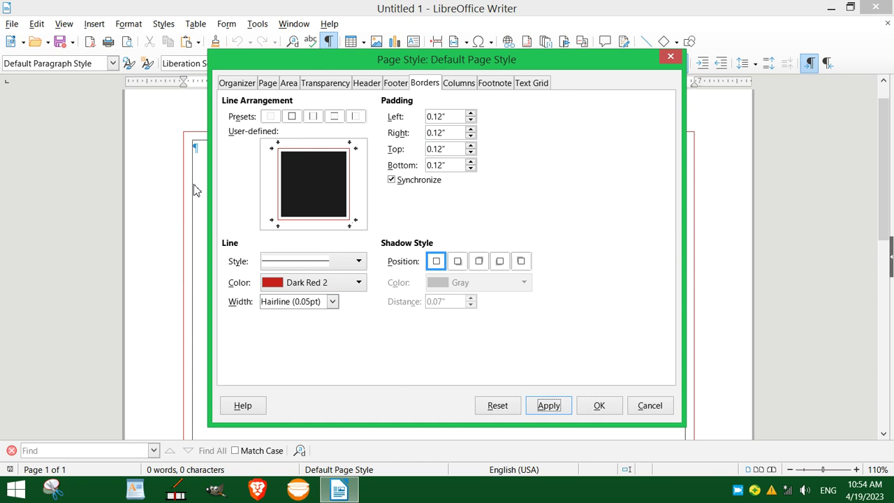
- Reduce the border padding to 0.00", apply it, and confirm with OK
left_click(471, 120)
left_click(471, 120)
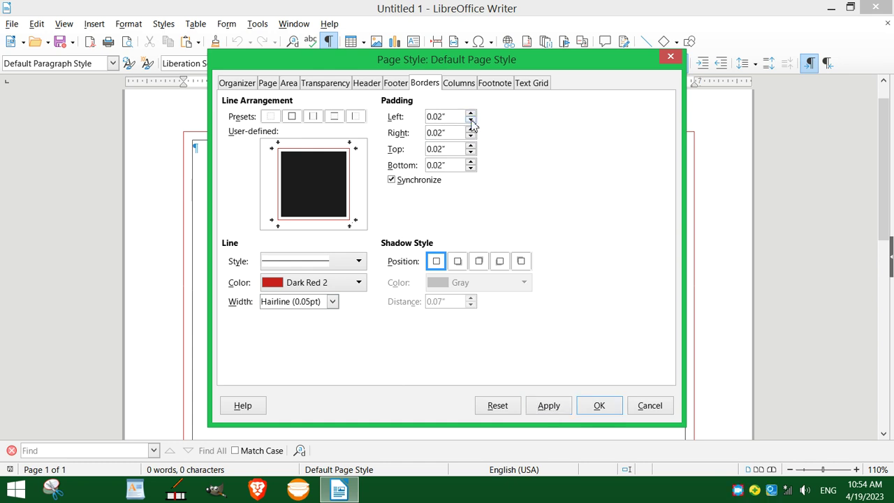
left_click(471, 120)
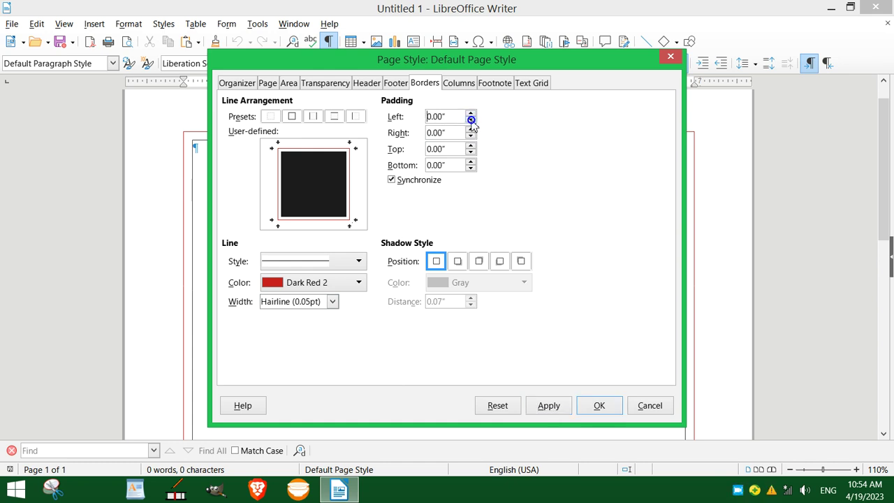
left_click(549, 406)
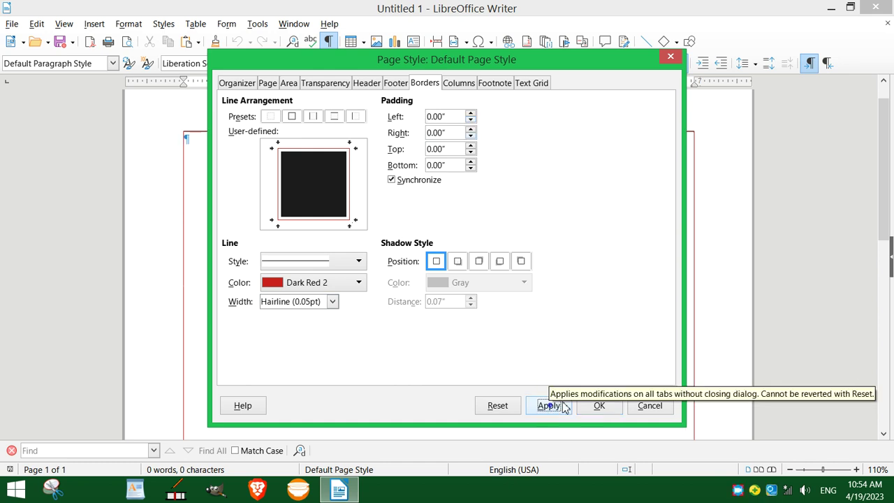
left_click(601, 405)
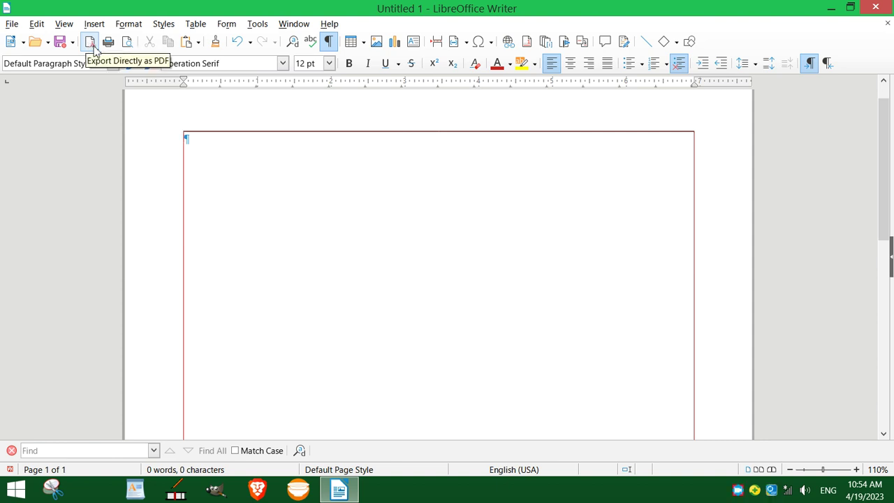
- Start a direct PDF export to the Desktop, then cancel it
left_click(91, 44)
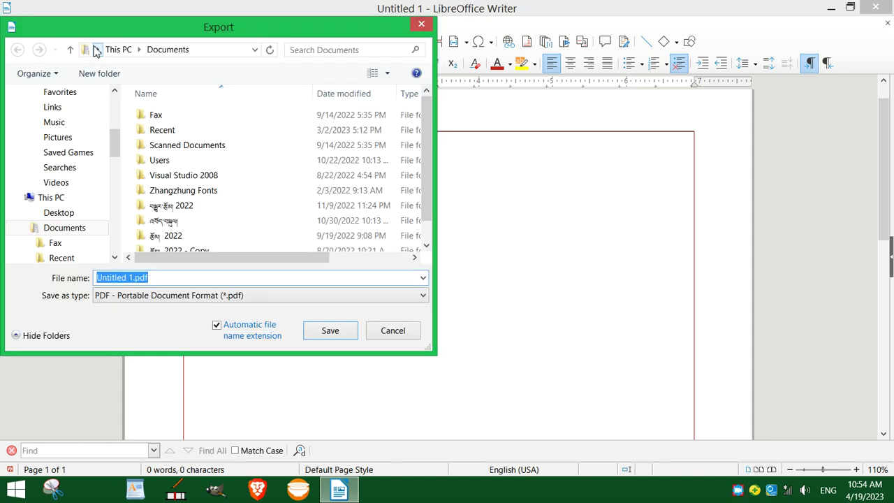
mouse_move(63, 174)
left_click(59, 212)
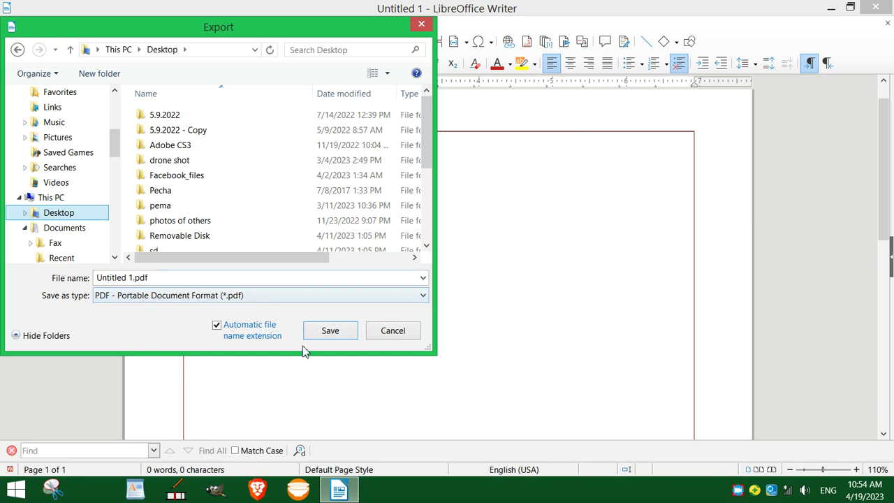
left_click(384, 335)
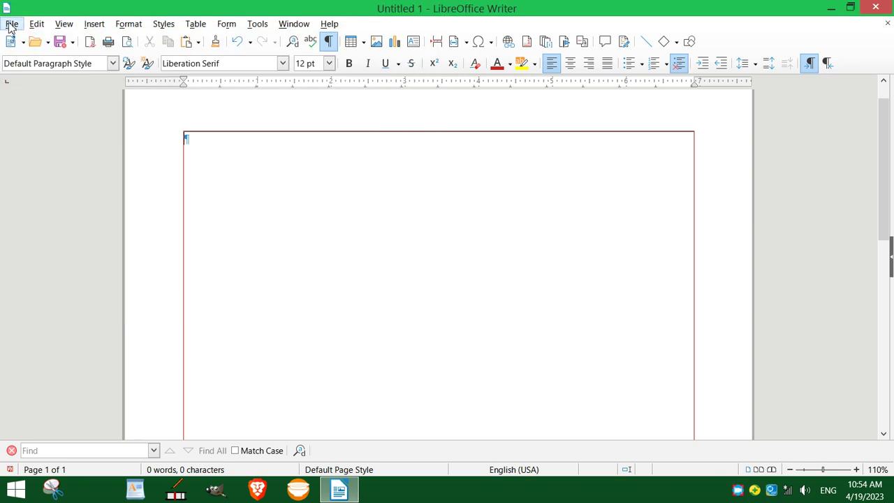
left_click(11, 25)
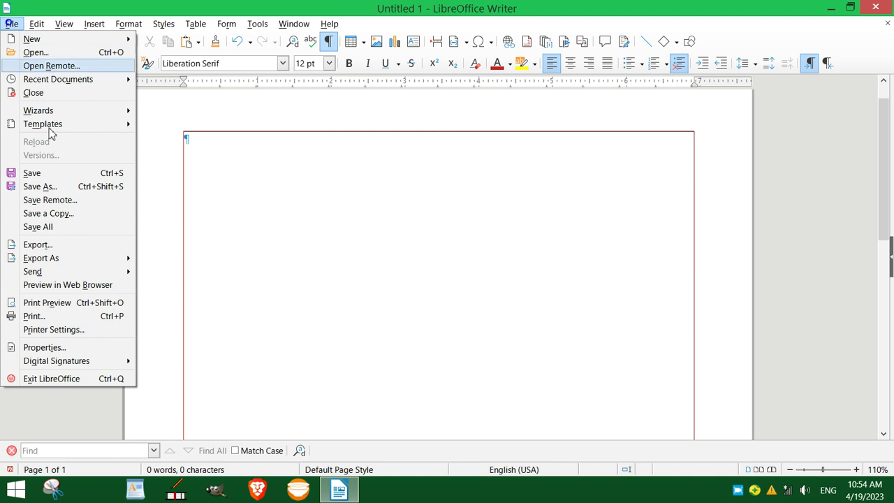
- Set up a File > Export to the Desktop with PDF as the file type
left_click(73, 246)
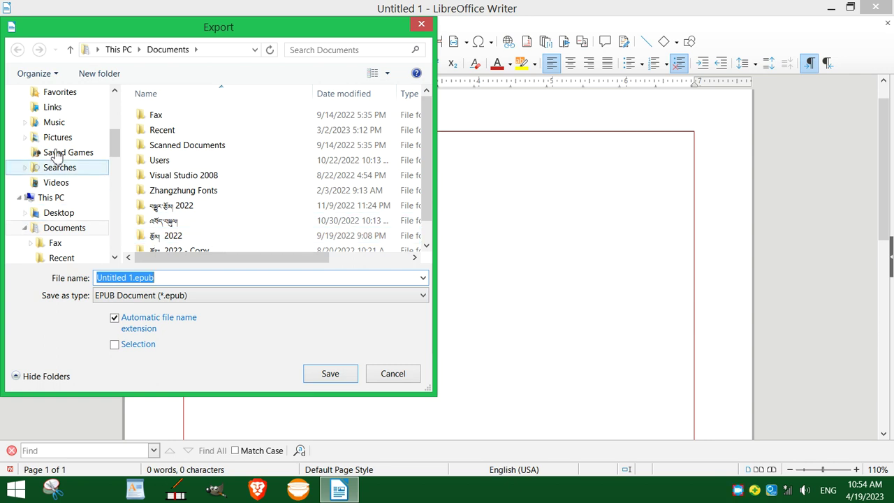
left_click(68, 214)
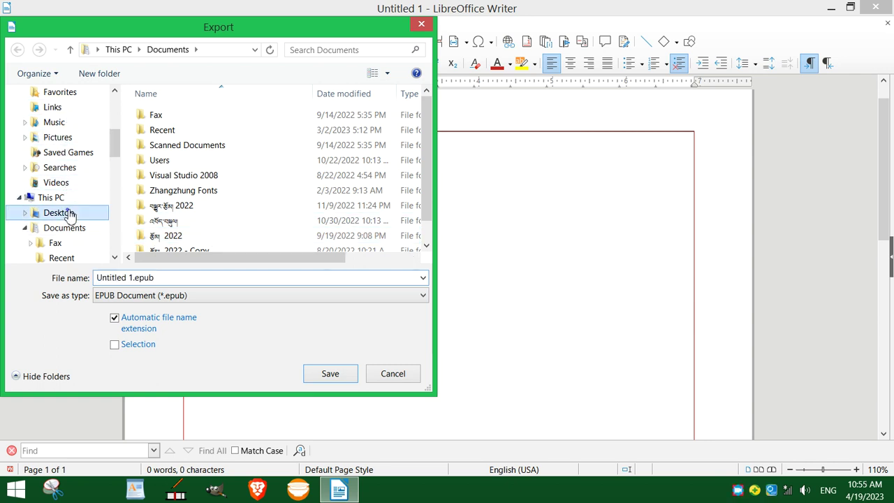
left_click(185, 295)
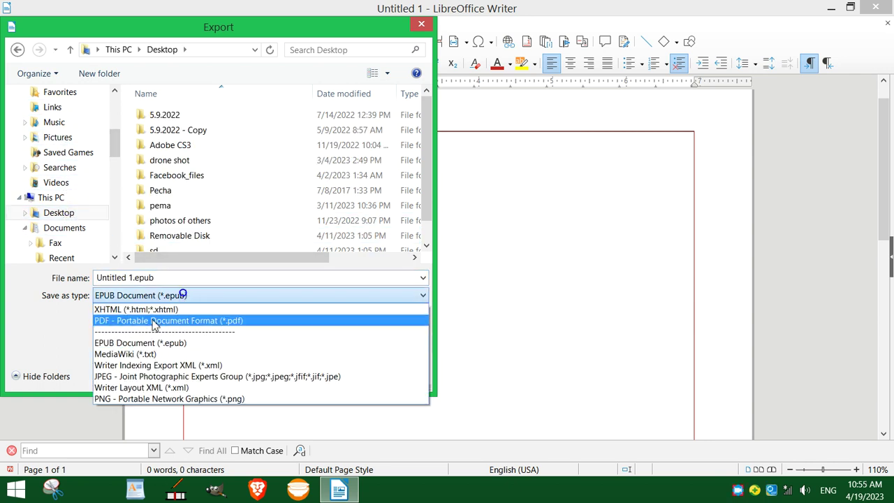
left_click(139, 321)
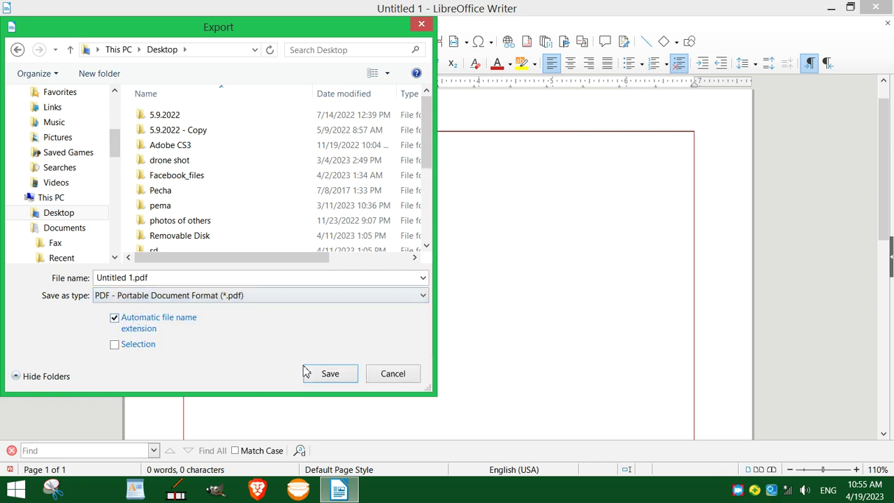